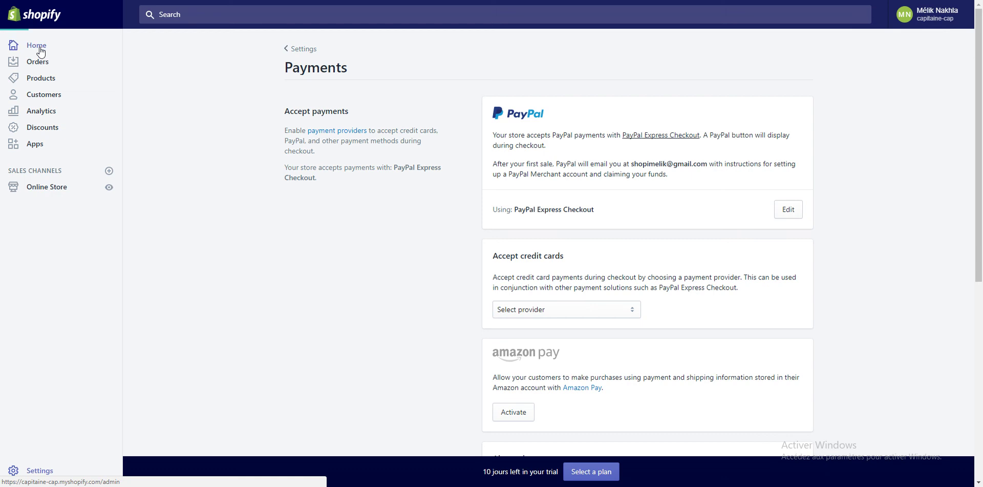
Start a new discount in the store's Discounts section and set its discount code to NOEL2017
{"action": "left_click", "coordinate": [39, 49]}
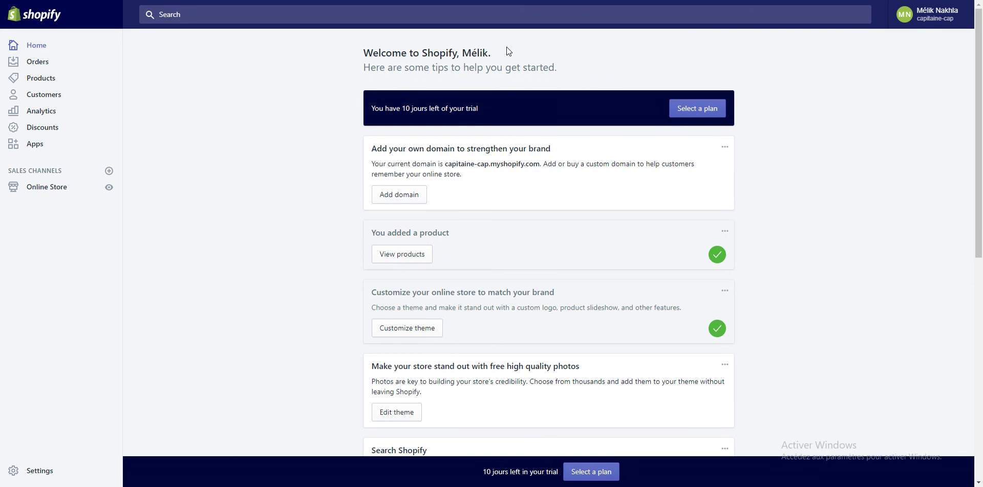
{"action": "left_click", "coordinate": [58, 134]}
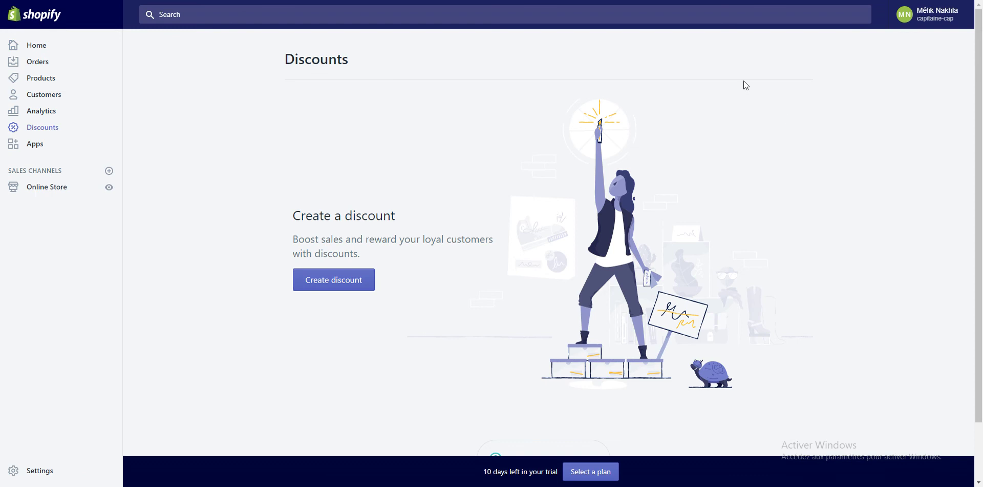
{"action": "left_click", "coordinate": [337, 281]}
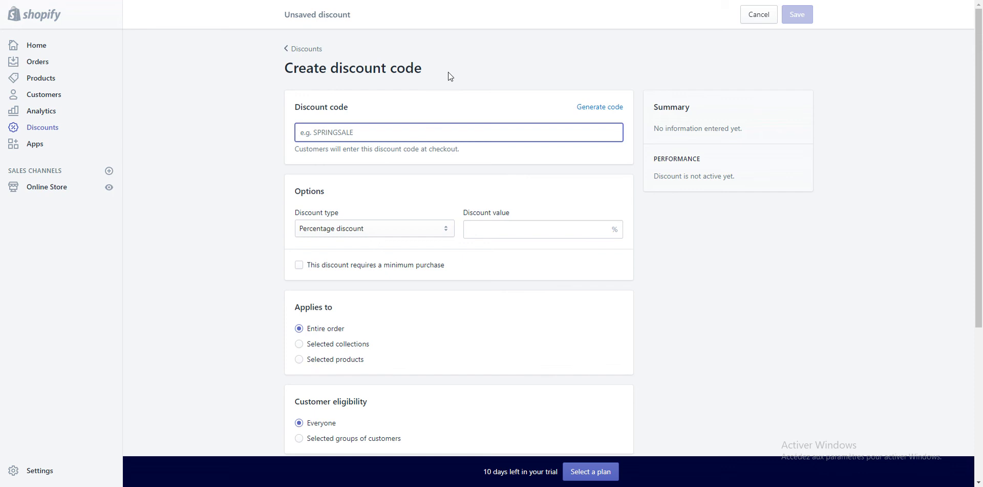
{"action": "left_click", "coordinate": [600, 107]}
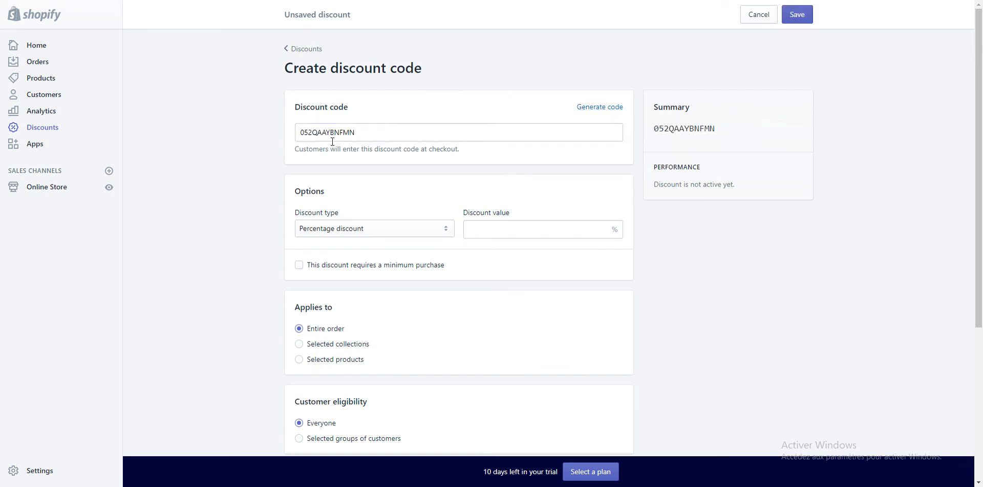
{"action": "double_click", "coordinate": [352, 139]}
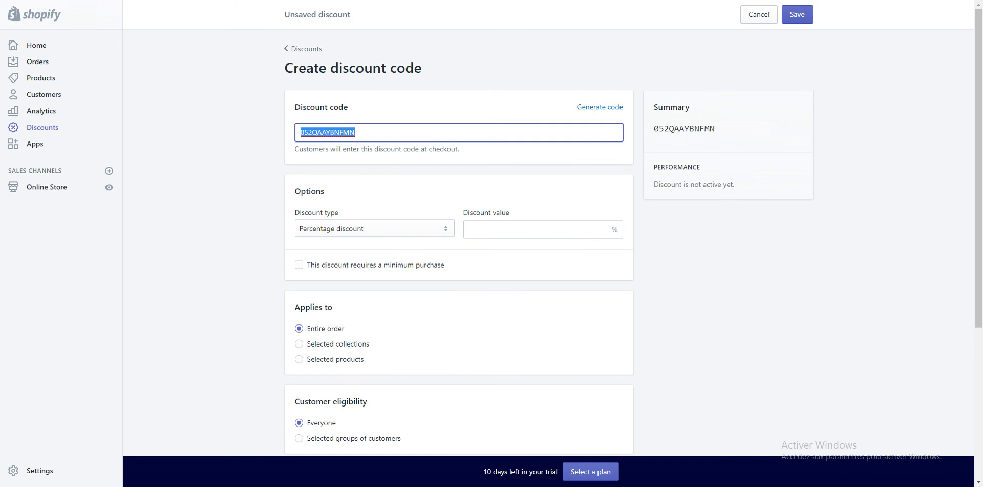
{"action": "type", "text": "NOEL2017"}
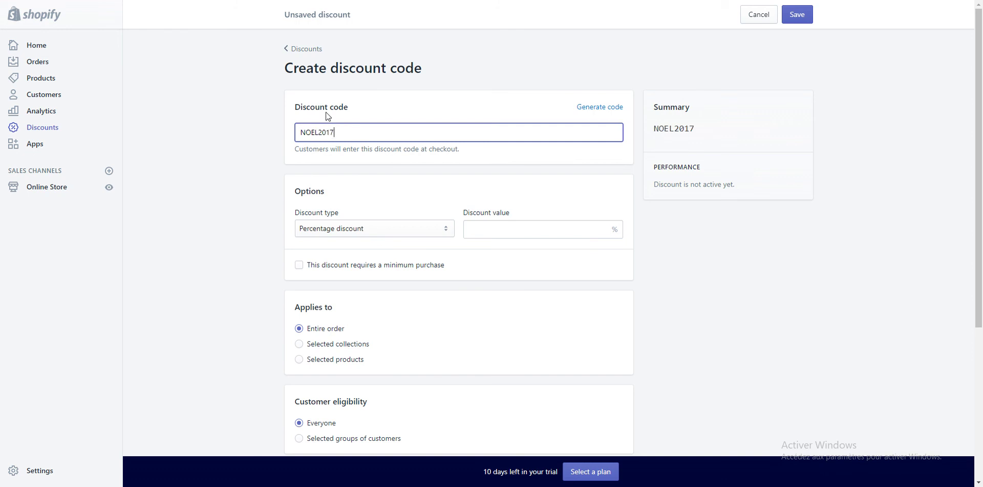
Make NOEL2017 a percentage discount with a value of 20%
{"action": "scroll", "coordinate": [394, 145], "scroll_direction": "down", "scroll_amount": 1}
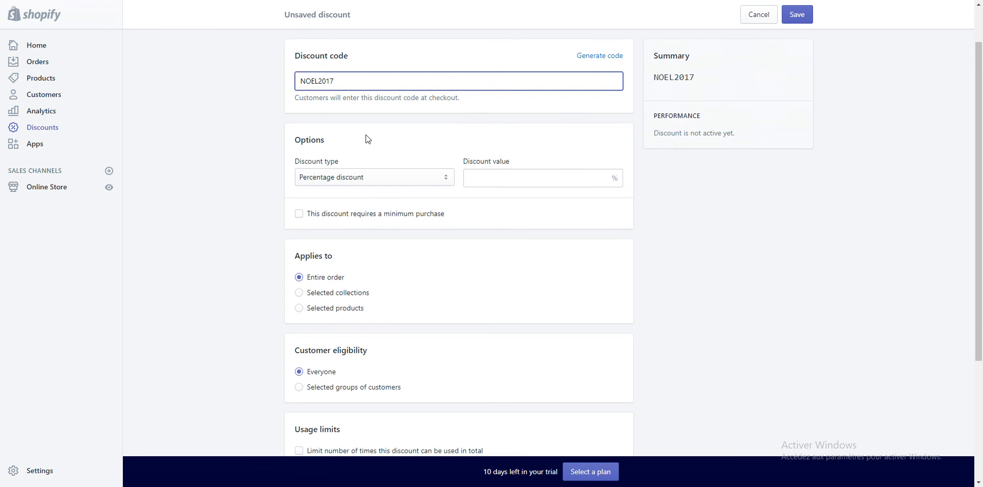
{"action": "left_click", "coordinate": [385, 185]}
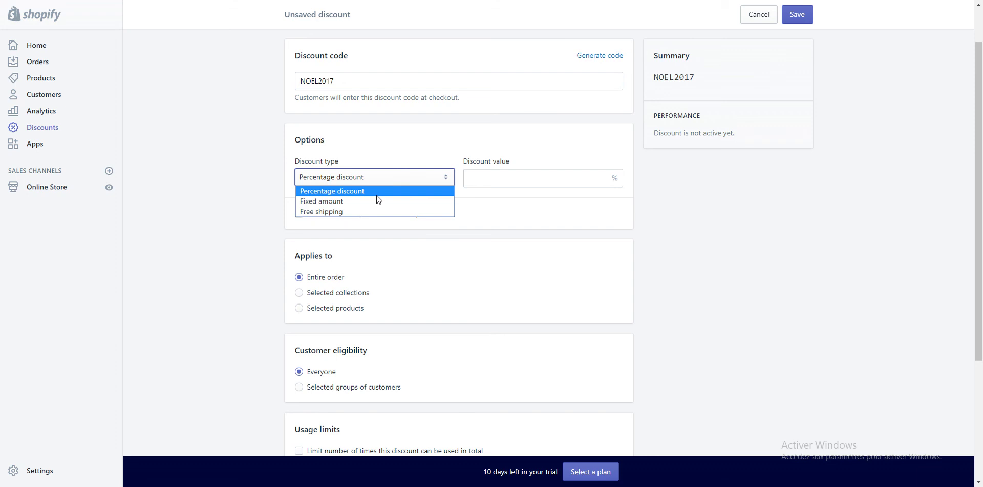
{"action": "left_click", "coordinate": [377, 195]}
{"action": "left_click", "coordinate": [542, 177]}
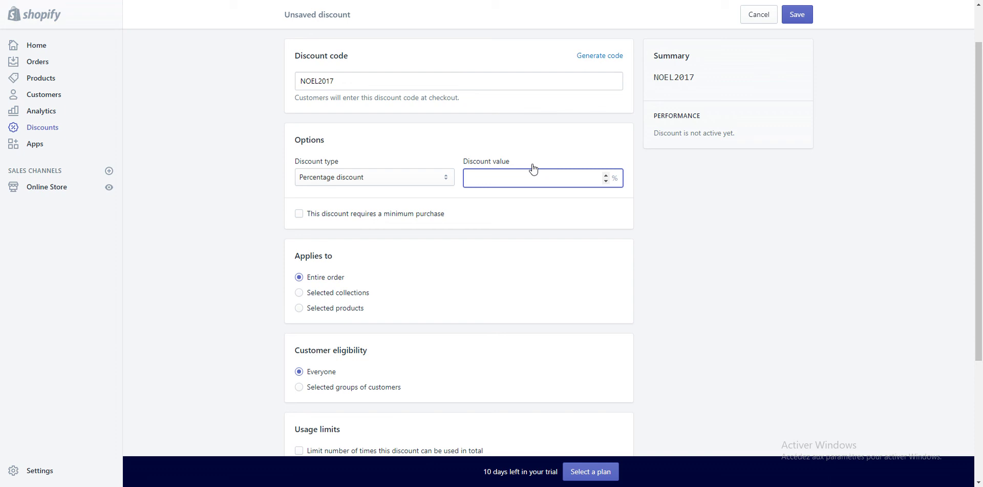
{"action": "type", "text": "20"}
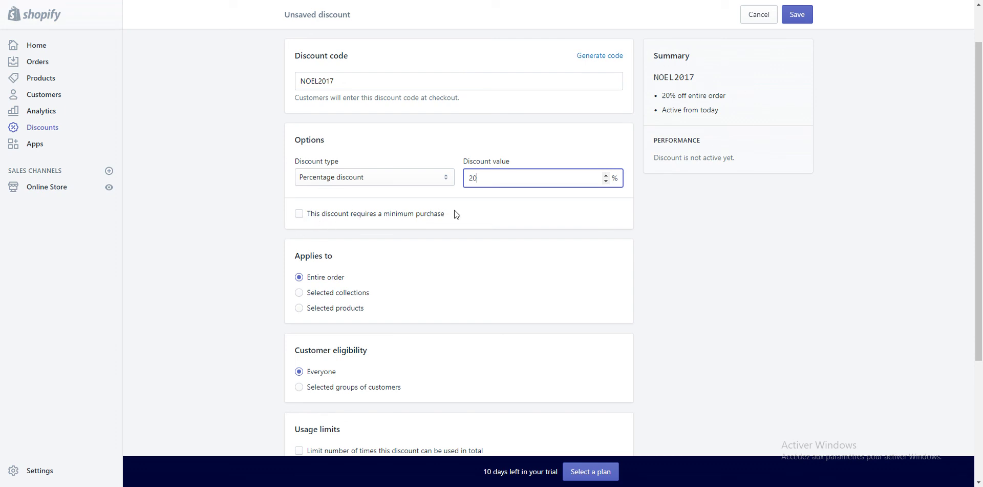
Try requiring a minimum purchase of €50 for the discount, and remove the requirement again
{"action": "left_click", "coordinate": [300, 216]}
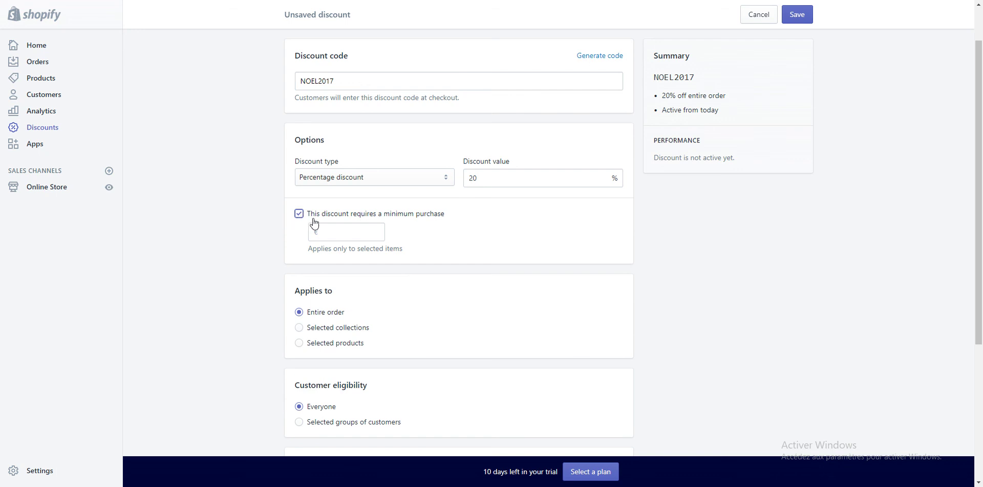
{"action": "left_click", "coordinate": [334, 230]}
{"action": "type", "text": "50"}
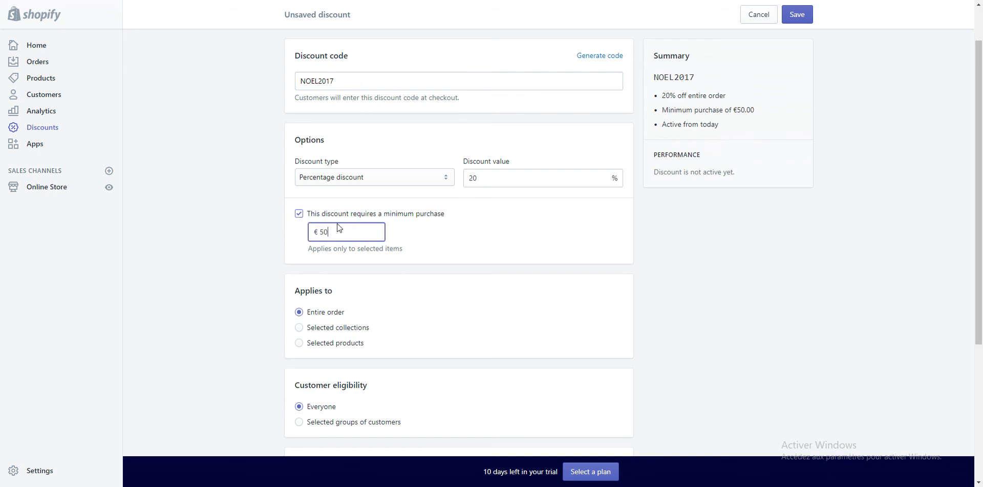
{"action": "left_click", "coordinate": [657, 259]}
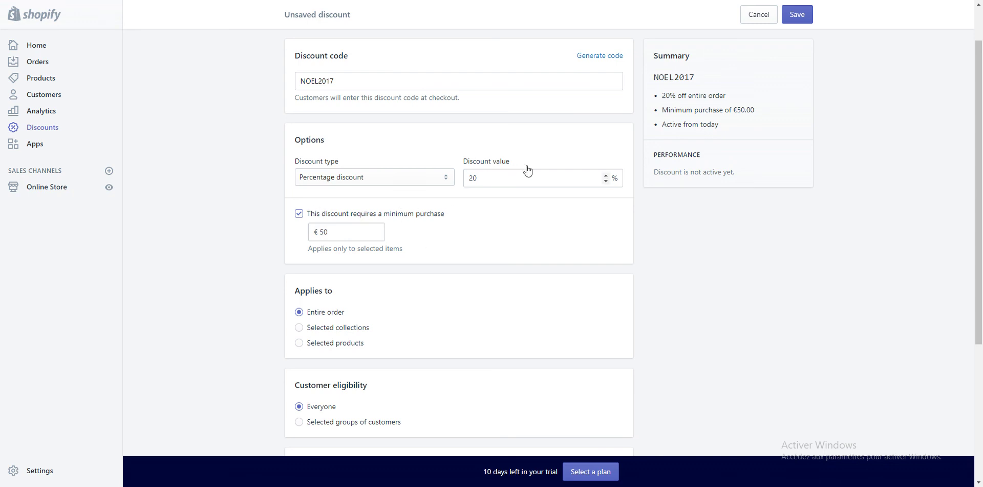
{"action": "left_click", "coordinate": [302, 215]}
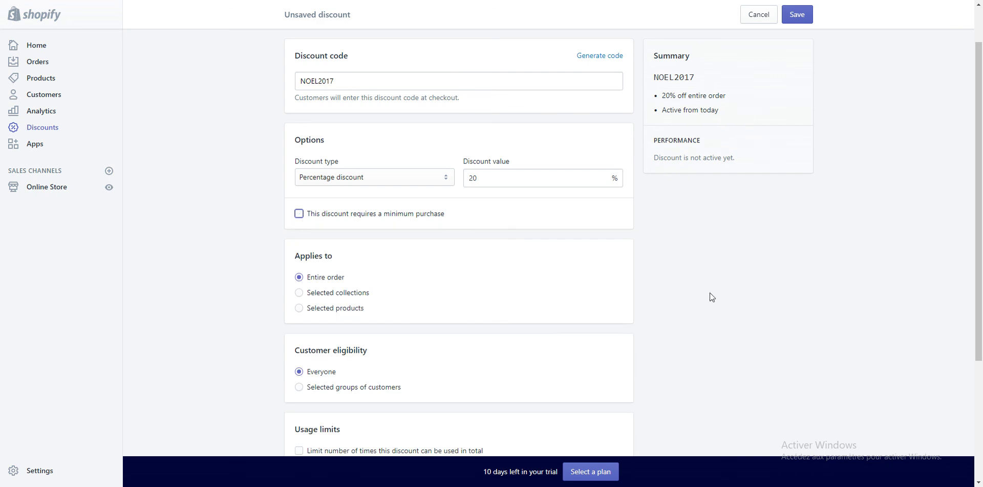
Try applying the discount to selected collections and selected products, and set it back to the entire order
{"action": "scroll", "coordinate": [700, 302], "scroll_direction": "down", "scroll_amount": 1}
{"action": "scroll", "coordinate": [643, 279], "scroll_direction": "down", "scroll_amount": 1}
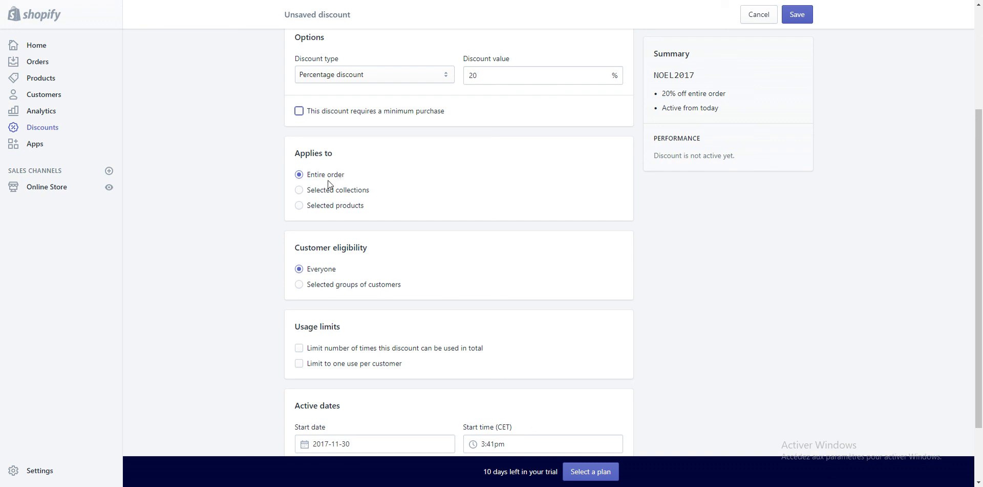
{"action": "left_click", "coordinate": [299, 191]}
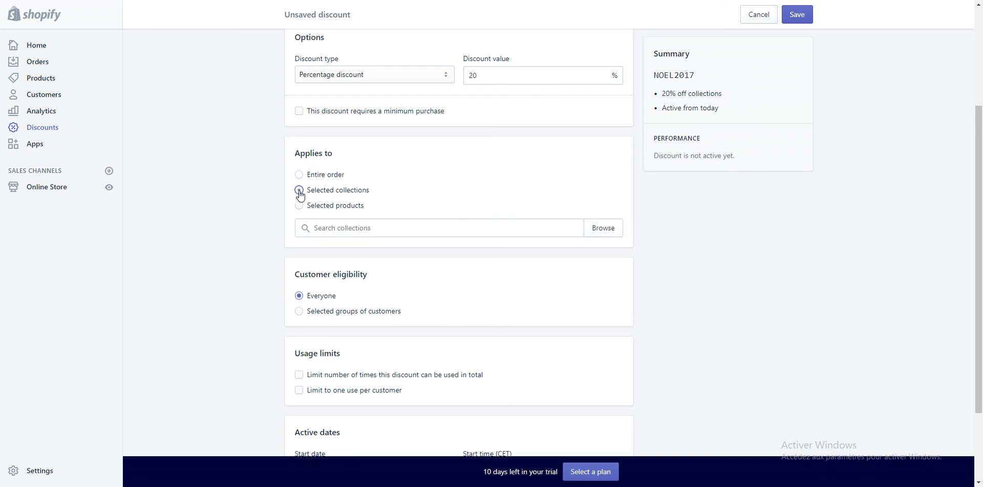
{"action": "left_click", "coordinate": [329, 225]}
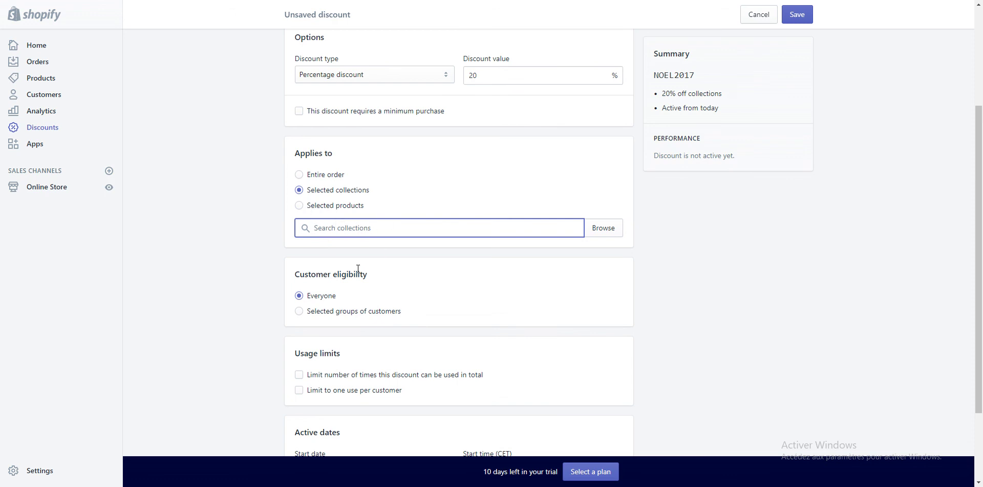
{"action": "left_click", "coordinate": [299, 205]}
{"action": "left_click", "coordinate": [328, 225]}
{"action": "left_click", "coordinate": [299, 174]}
Try restricting customer eligibility to selected groups of customers, and set it back to everyone
{"action": "scroll", "coordinate": [370, 251], "scroll_direction": "down", "scroll_amount": 1}
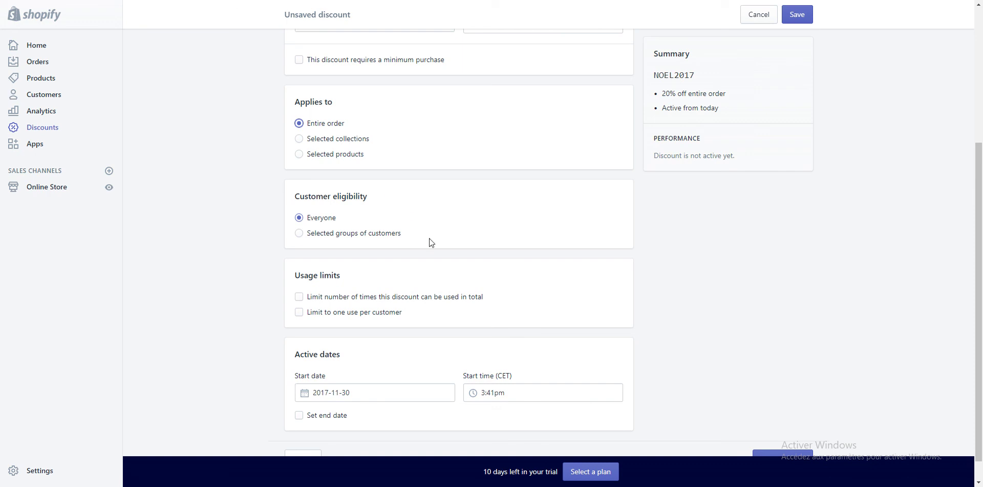
{"action": "left_click", "coordinate": [314, 236]}
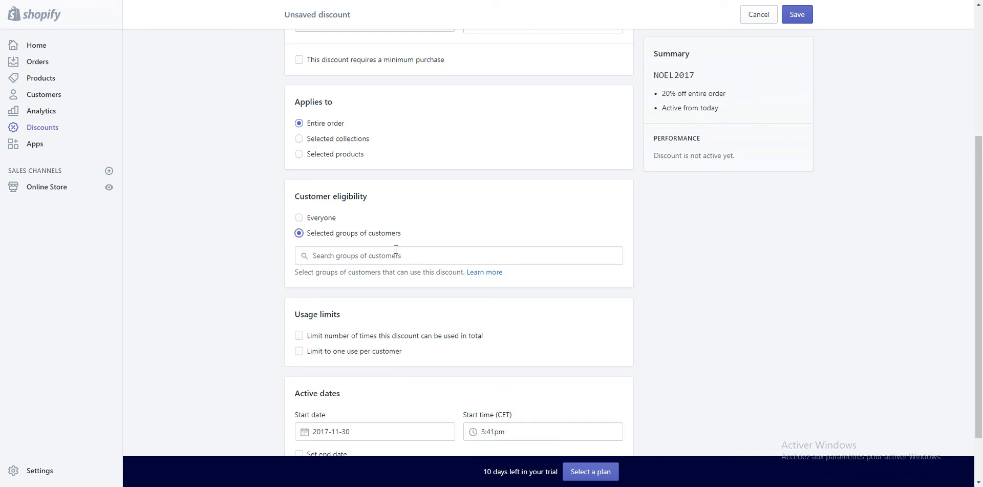
{"action": "left_click", "coordinate": [318, 219]}
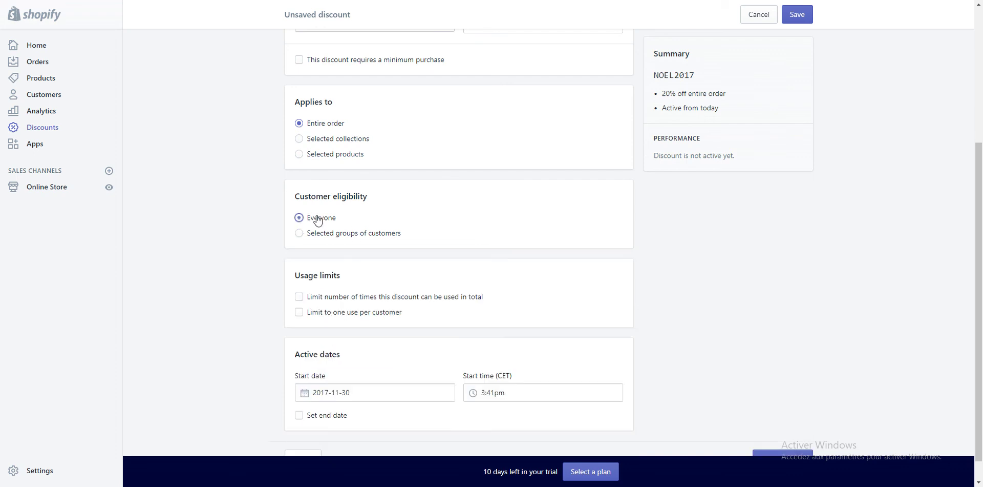
Try the usage limits of 50 total uses and one use per customer, and turn both off again
{"action": "scroll", "coordinate": [379, 217], "scroll_direction": "down", "scroll_amount": 1}
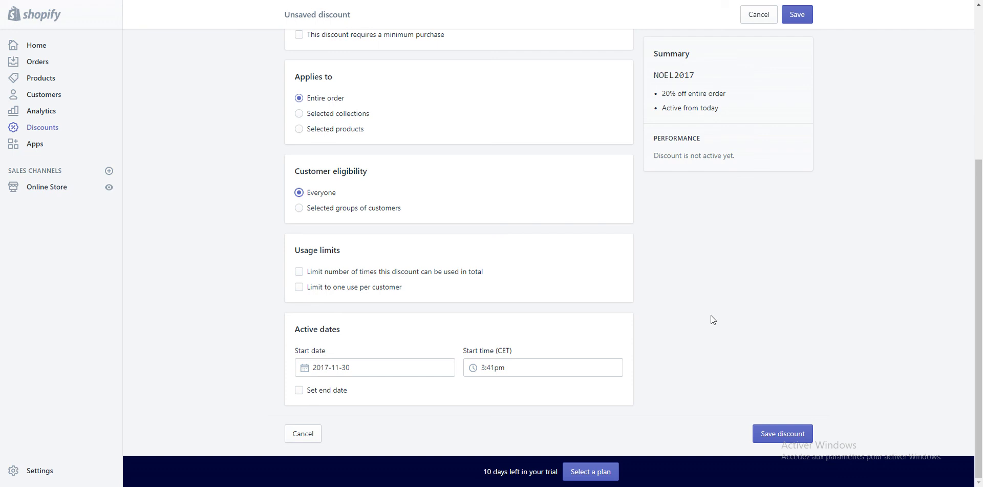
{"action": "left_click", "coordinate": [299, 272]}
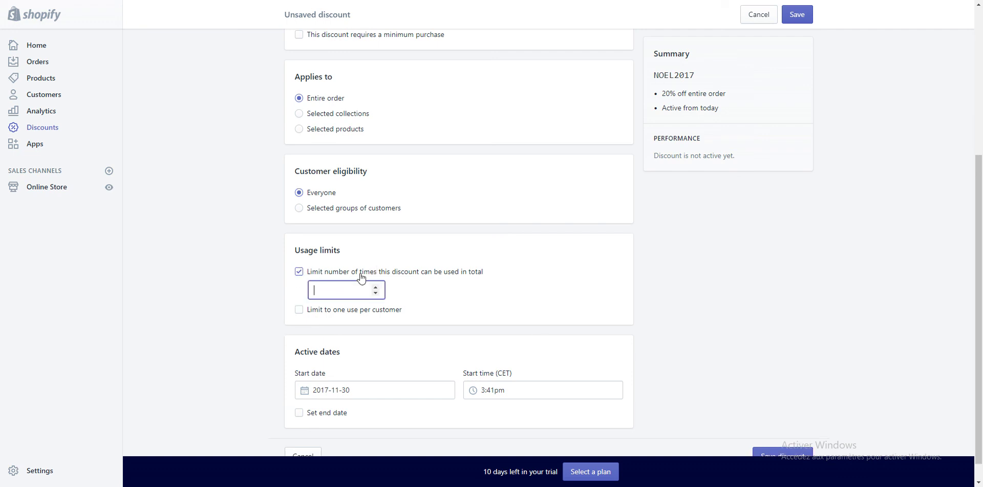
{"action": "type", "text": "50"}
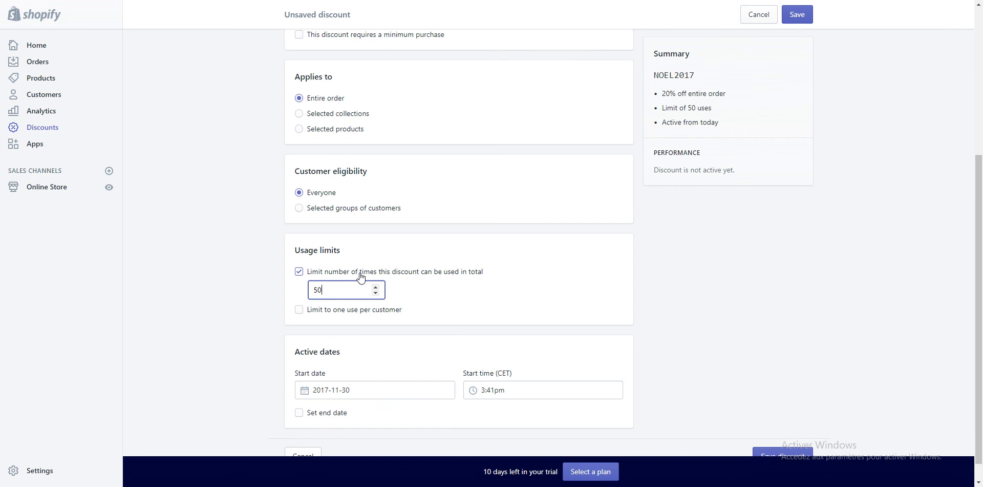
{"action": "left_click", "coordinate": [300, 275]}
{"action": "left_click", "coordinate": [299, 288]}
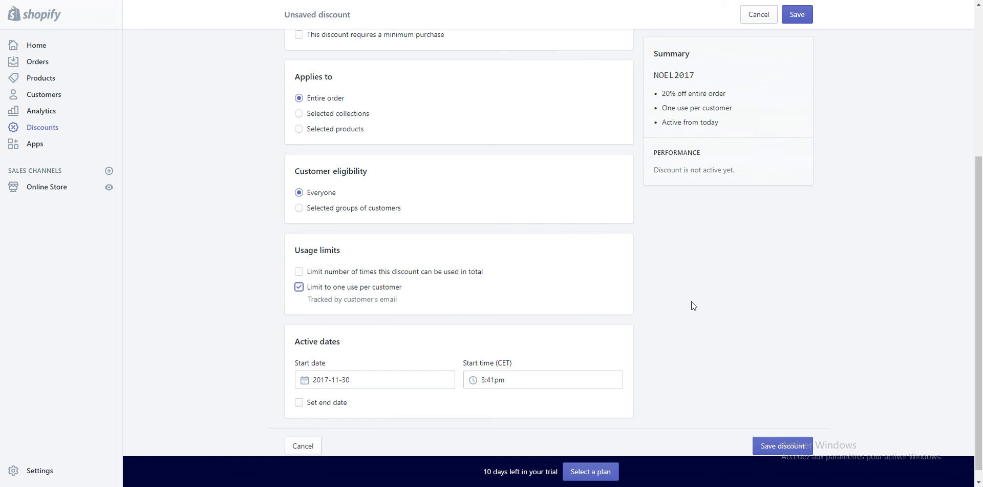
{"action": "left_click", "coordinate": [300, 272]}
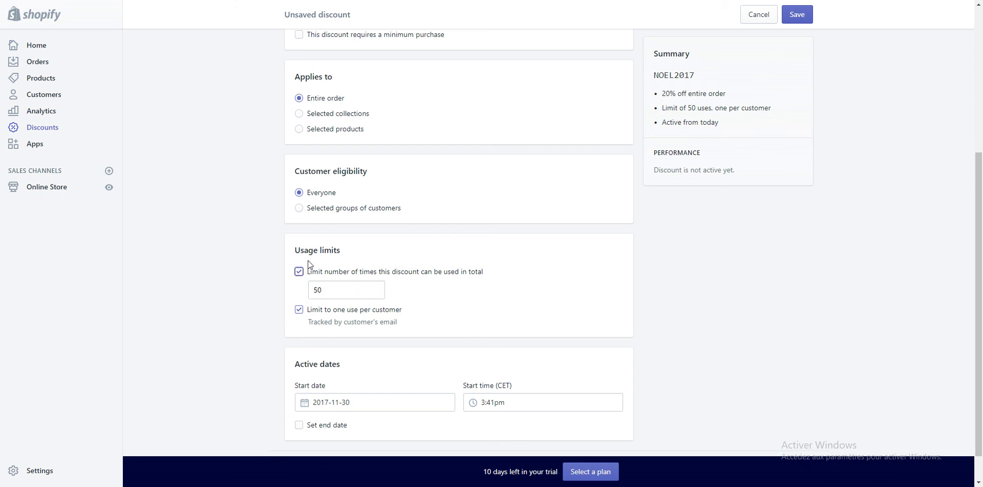
{"action": "scroll", "coordinate": [318, 281], "scroll_direction": "down", "scroll_amount": 1}
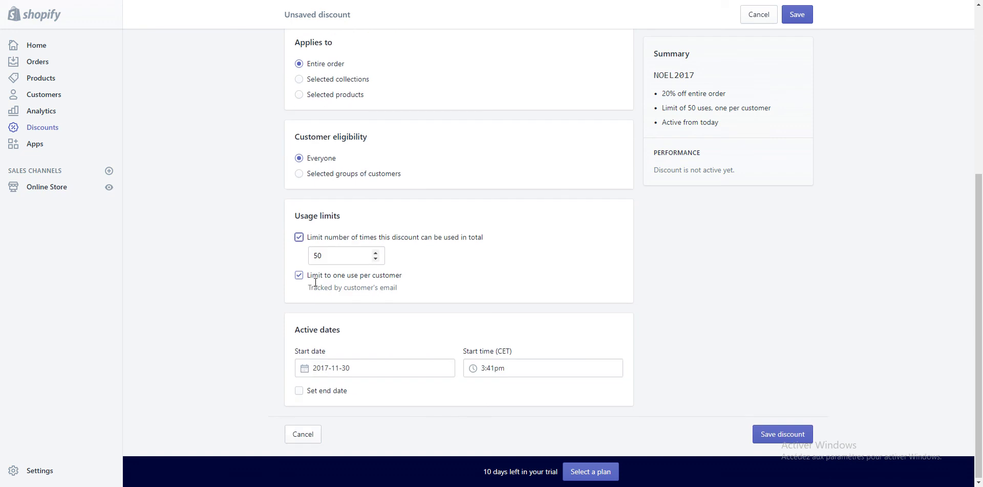
{"action": "left_click", "coordinate": [297, 239]}
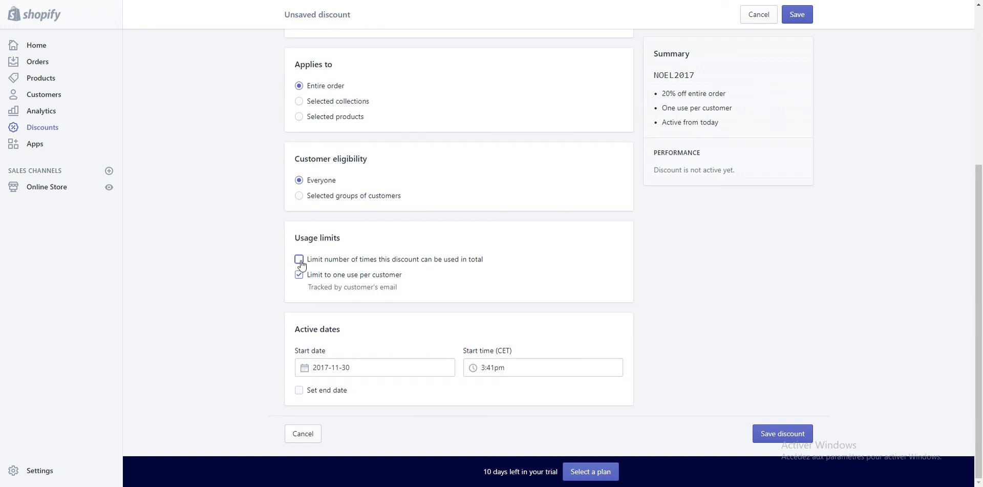
{"action": "left_click", "coordinate": [300, 275]}
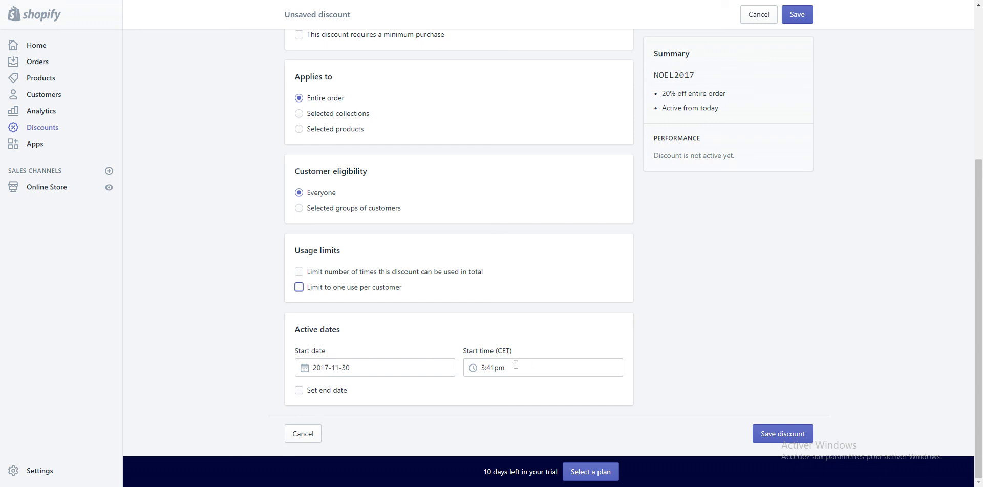
Give the discount an end date of 2017-12-31
{"action": "left_click", "coordinate": [299, 390]}
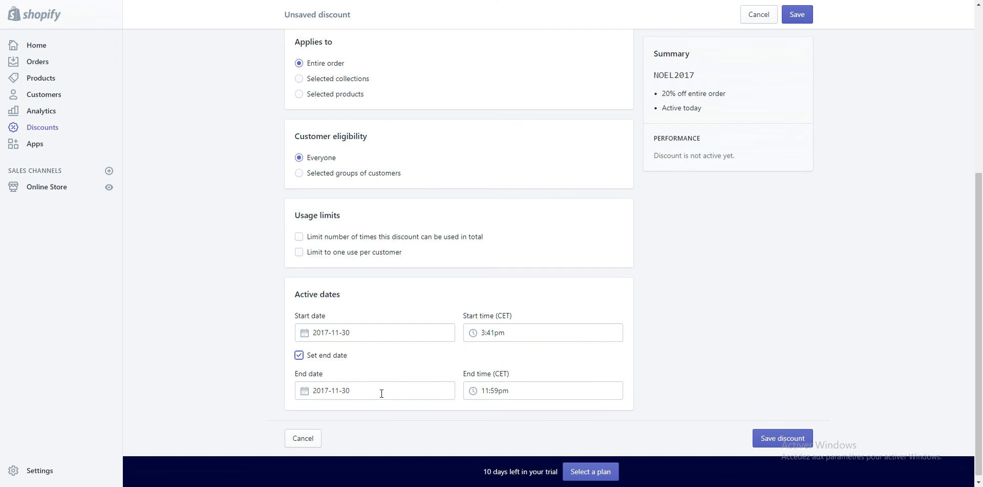
{"action": "left_click", "coordinate": [382, 391]}
{"action": "left_click", "coordinate": [430, 243]}
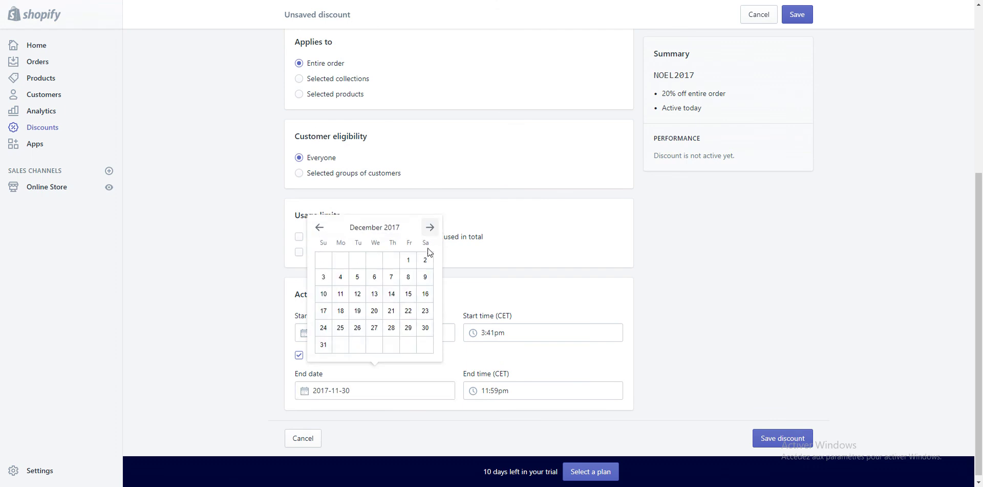
{"action": "left_click", "coordinate": [324, 345]}
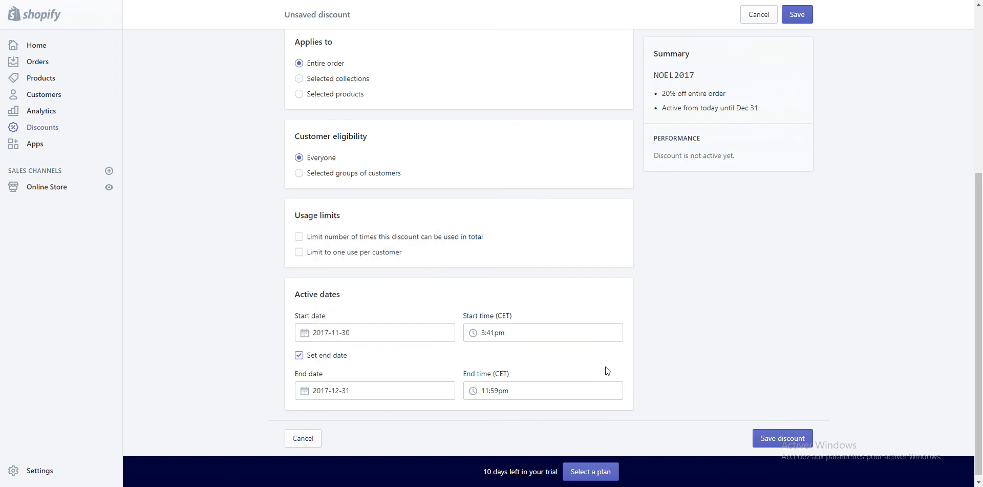
Save the discount and return to the list of discounts
{"action": "left_click", "coordinate": [766, 436]}
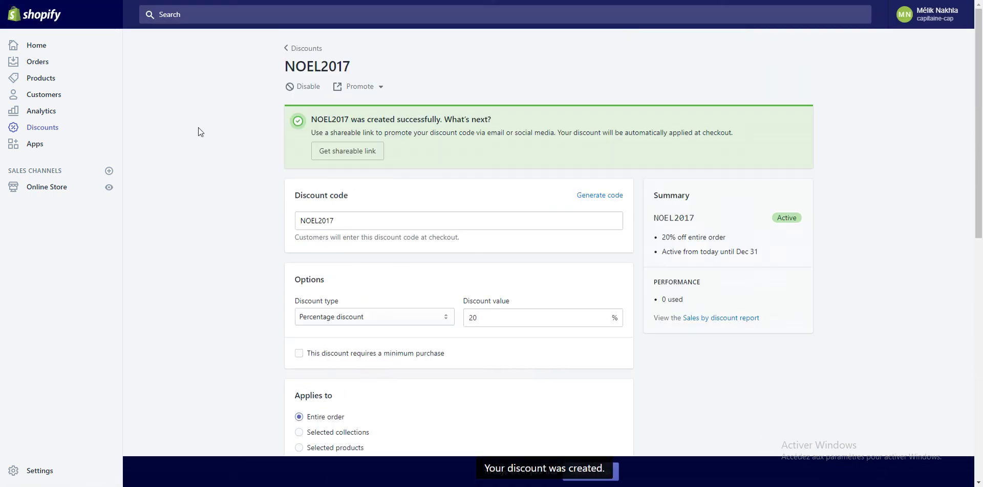
{"action": "left_click", "coordinate": [42, 130]}
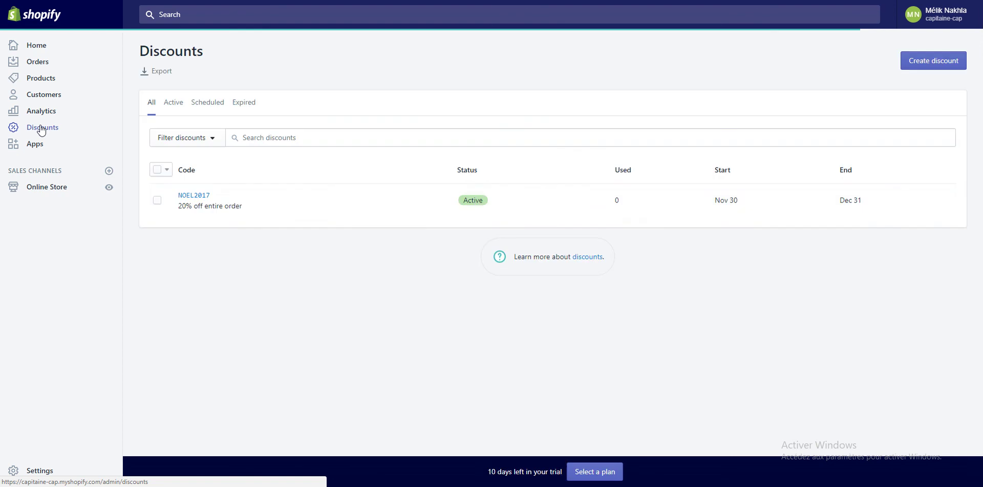